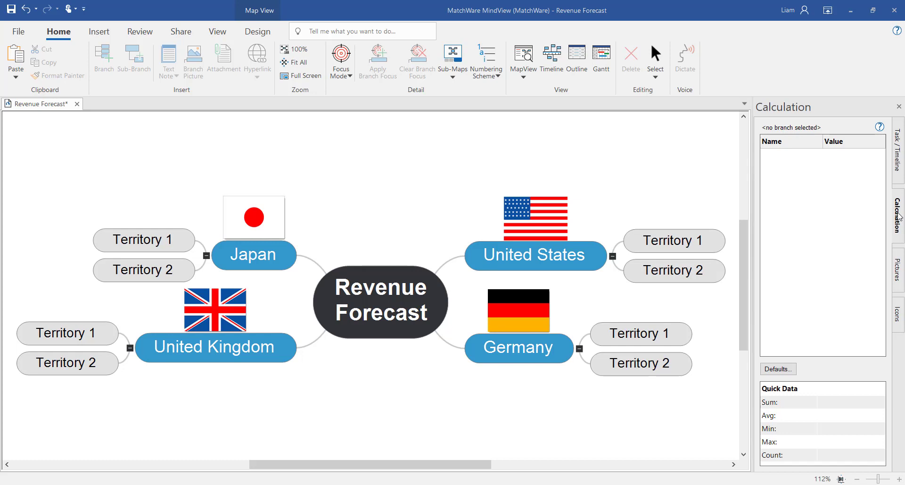
- Add Budget, Actual and Difference calculation fields to the United States Territory 1 branch
click(668, 194)
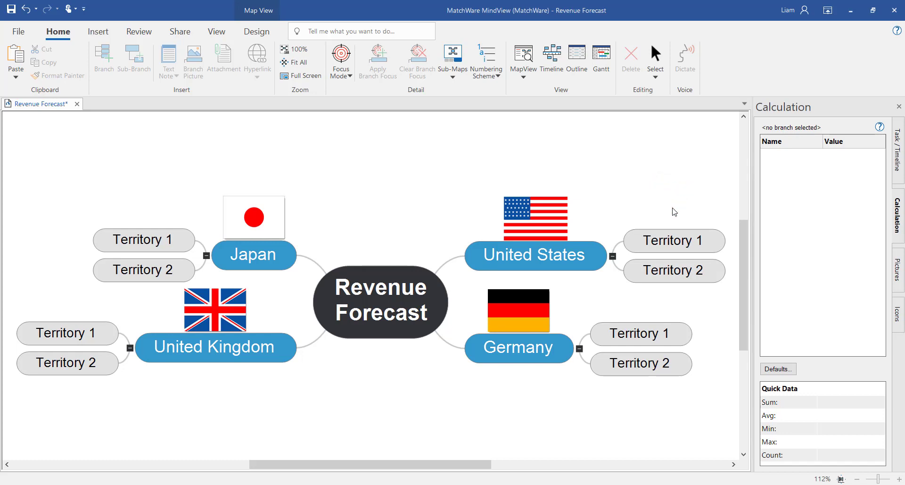
click(659, 244)
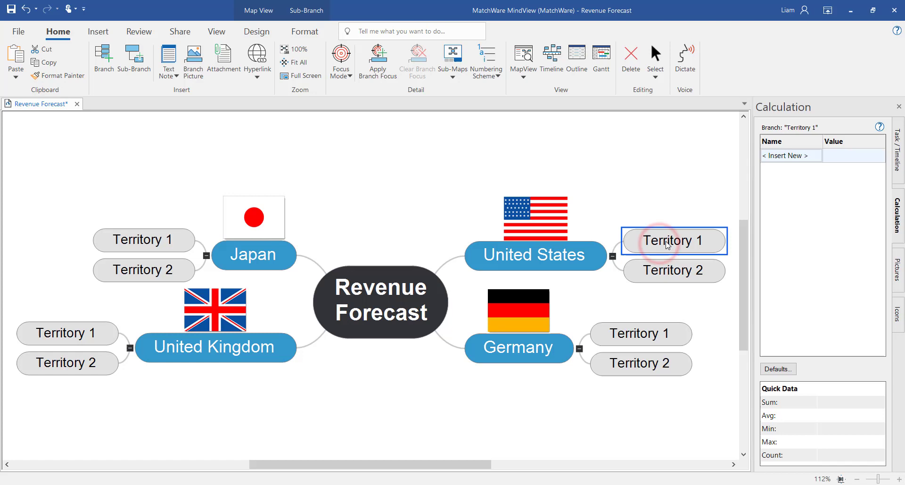
click(781, 157)
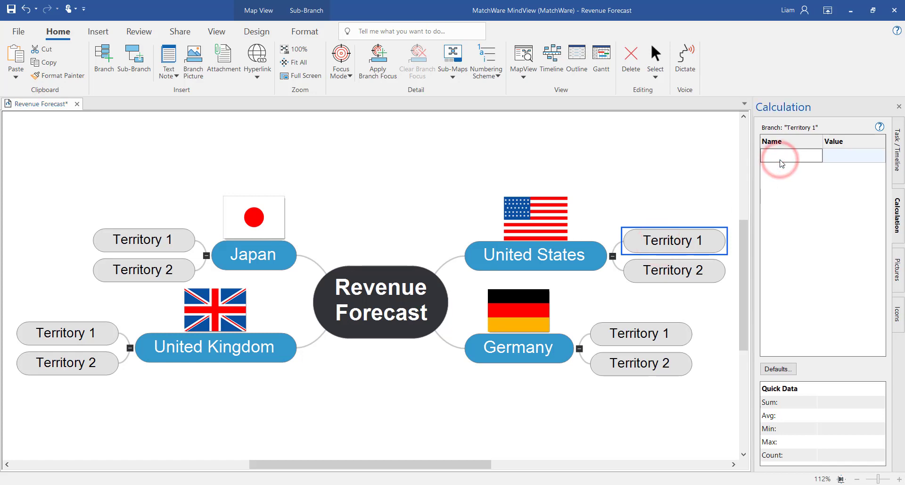
text(Budget)
key(Return)
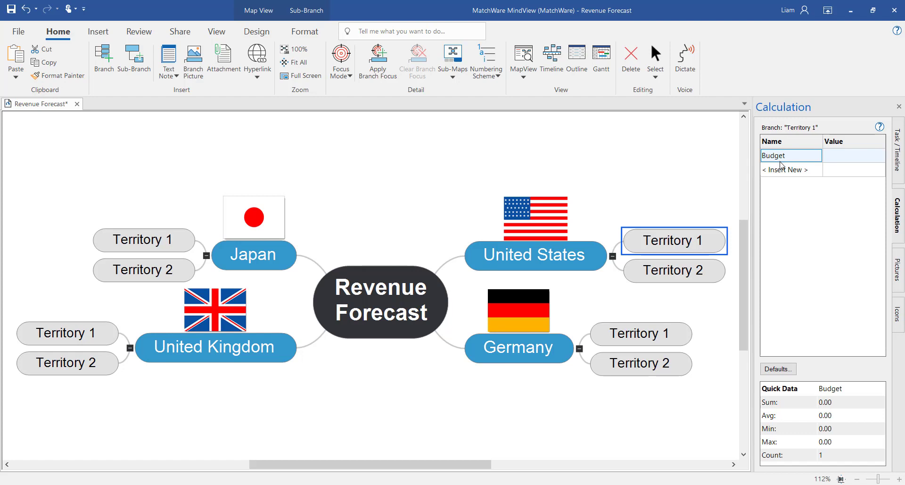
click(781, 171)
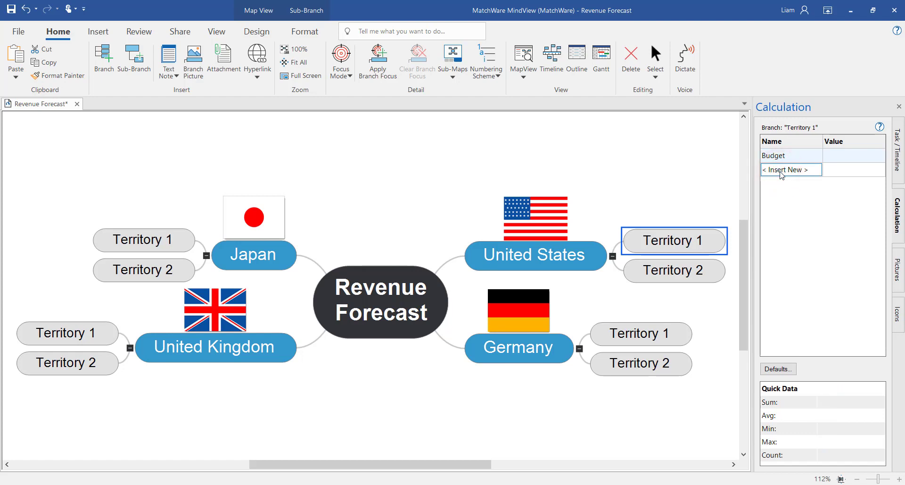
text(Actual)
key(Return)
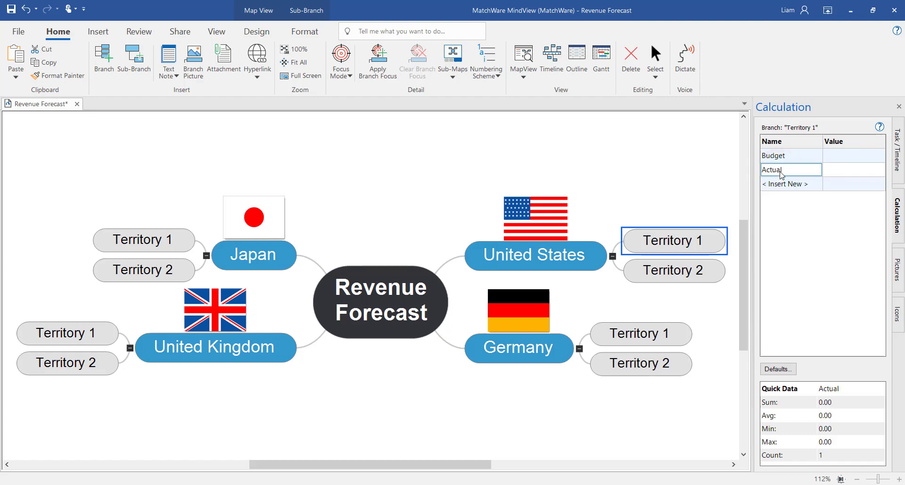
click(783, 185)
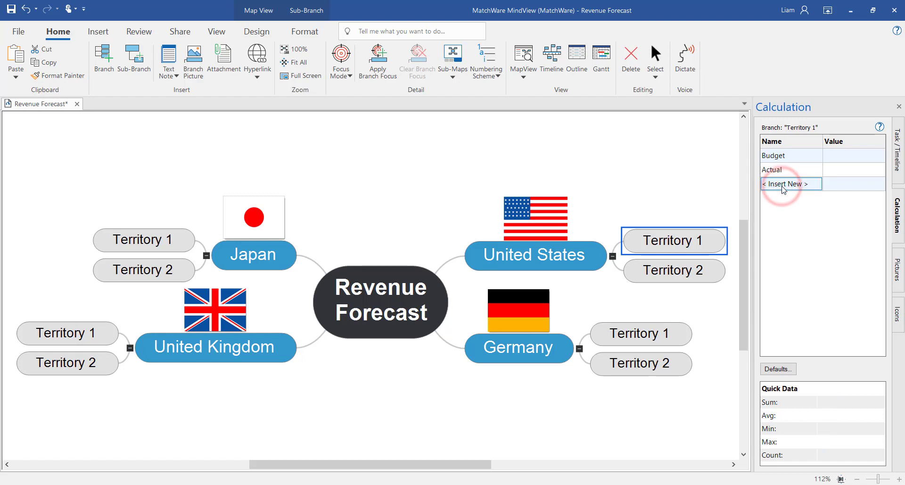
text(Difference)
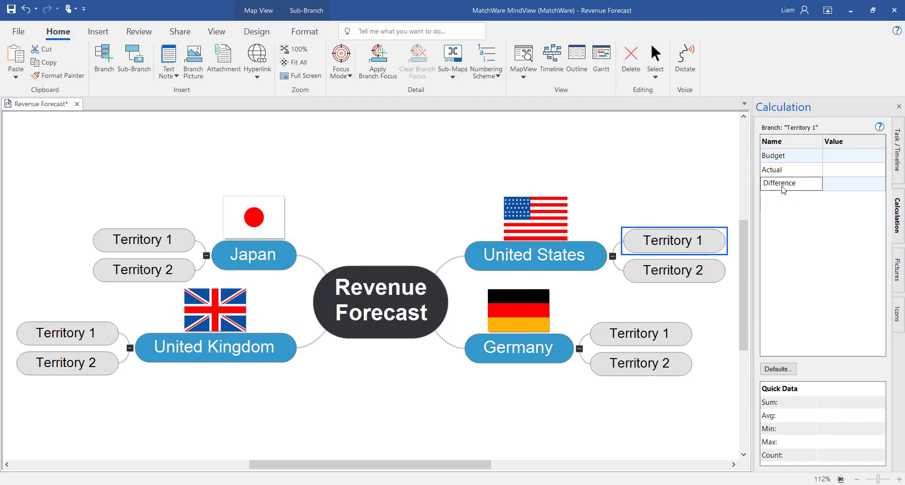
key(Return)
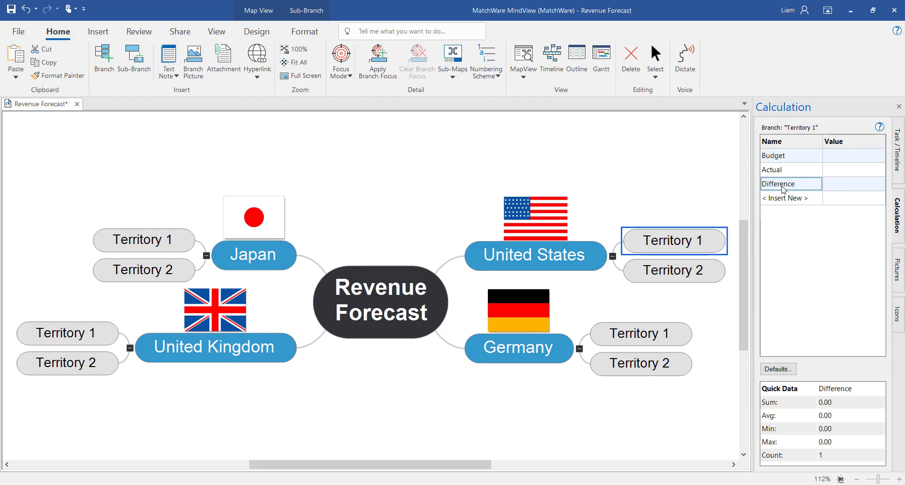
- Enter Budget 6,000,000 and Actual 5,400,000 for United States Territory 1
click(760, 227)
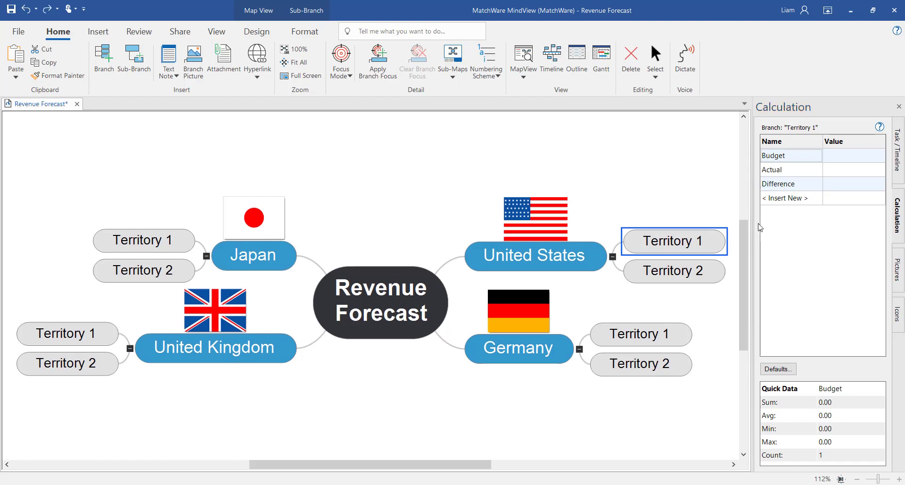
click(836, 161)
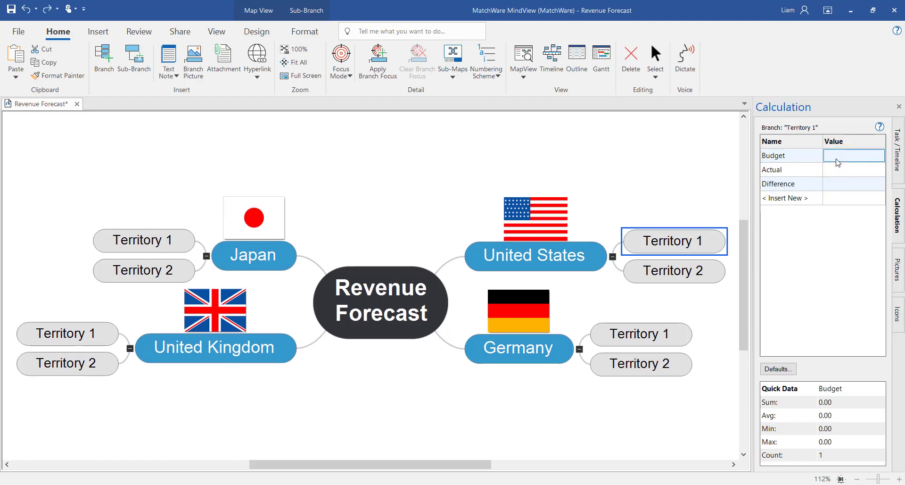
text(6,000,000)
click(837, 174)
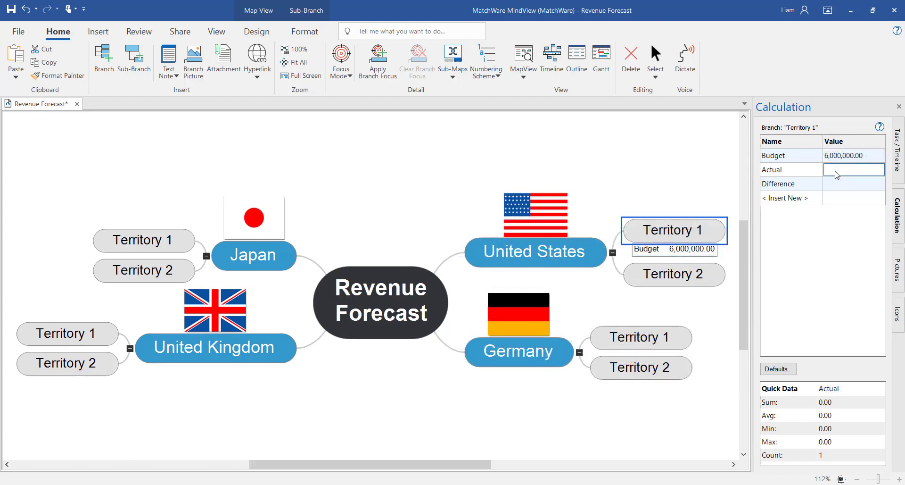
text(5,400,)
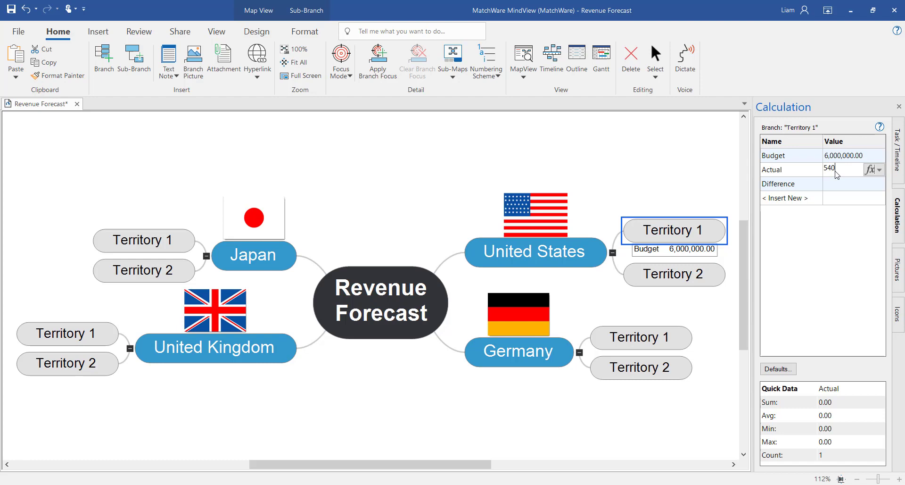
text(0000)
key(Return)
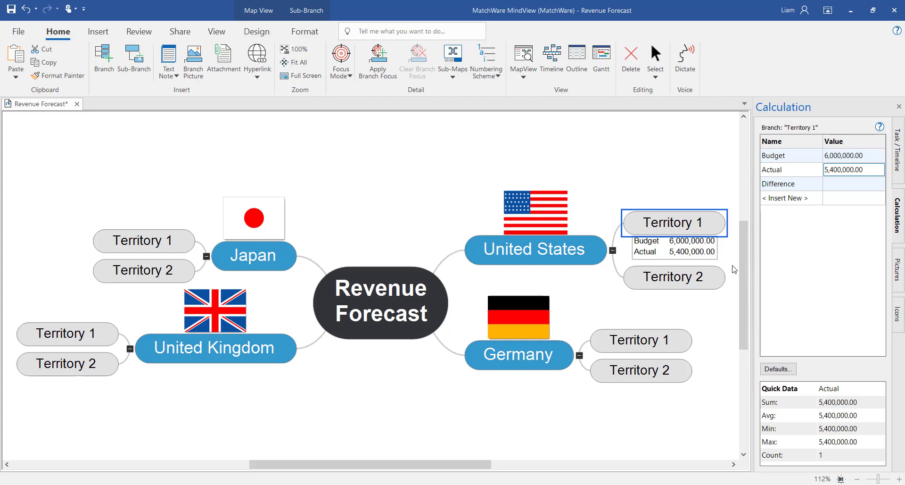
- Make Territory 1's Difference the formula [Budget] - [Actual]
click(844, 187)
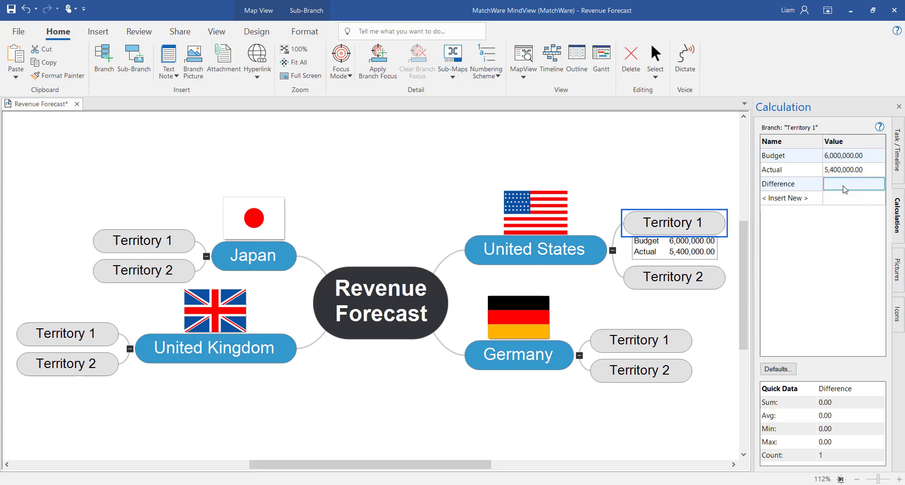
click(842, 184)
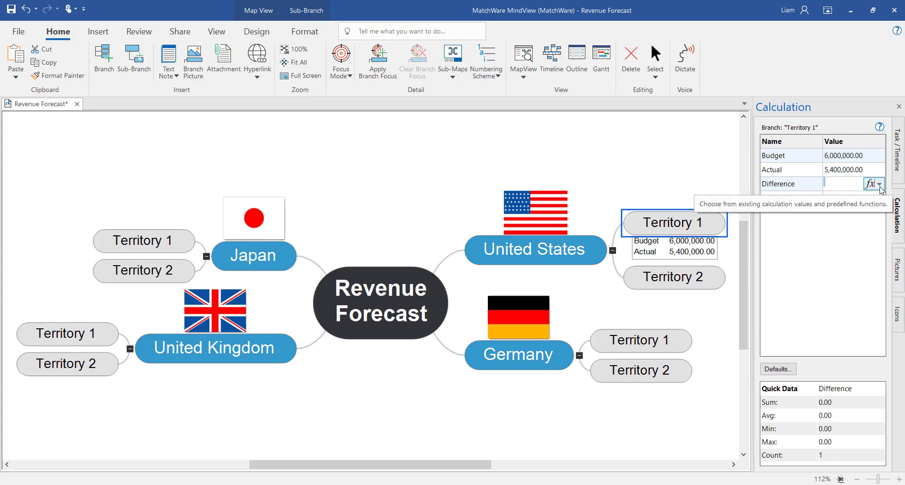
click(881, 187)
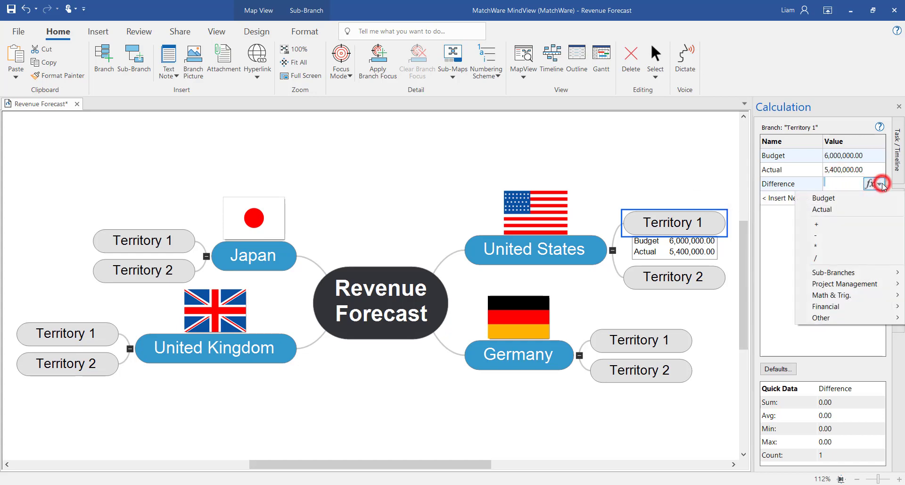
click(838, 197)
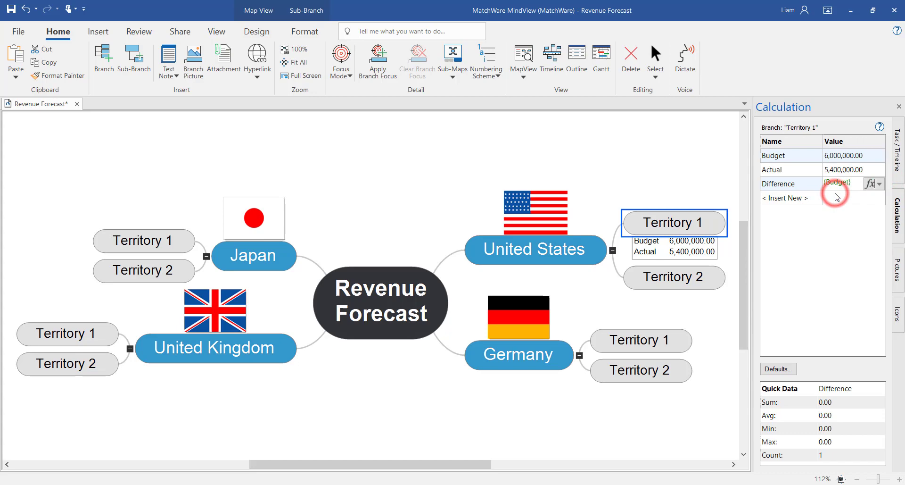
click(880, 185)
click(829, 233)
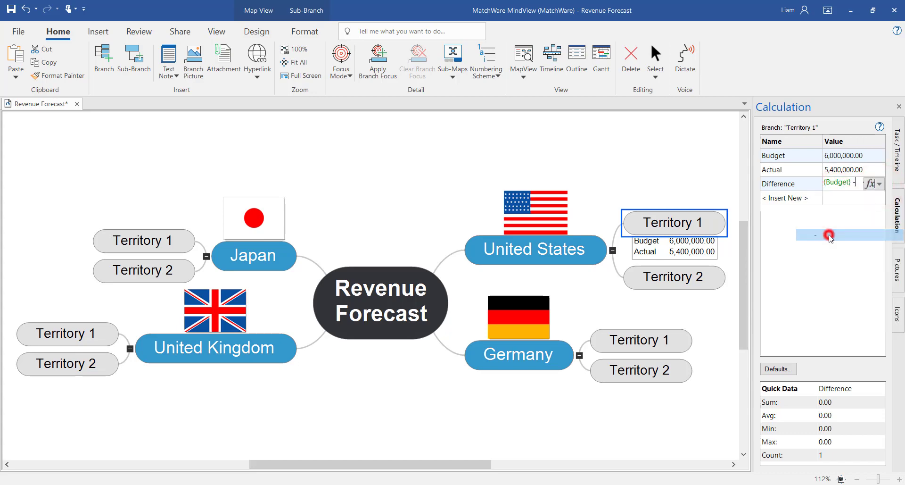
click(879, 185)
click(836, 210)
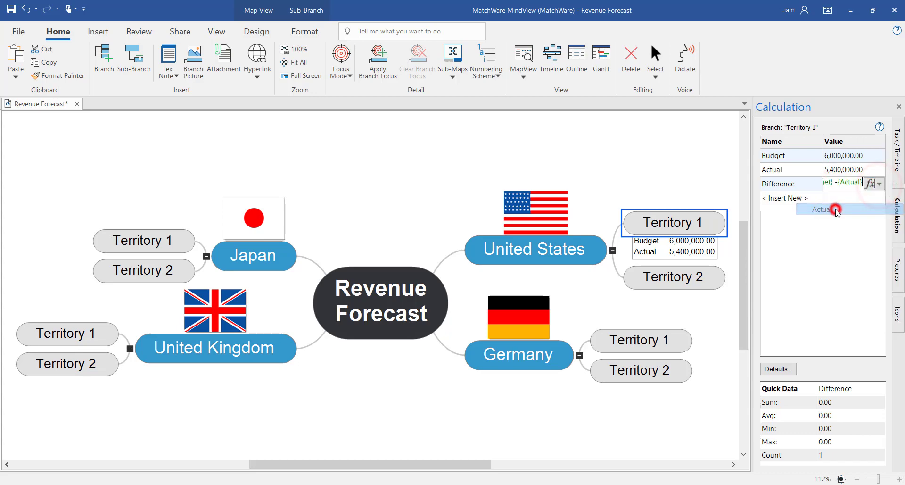
key(Return)
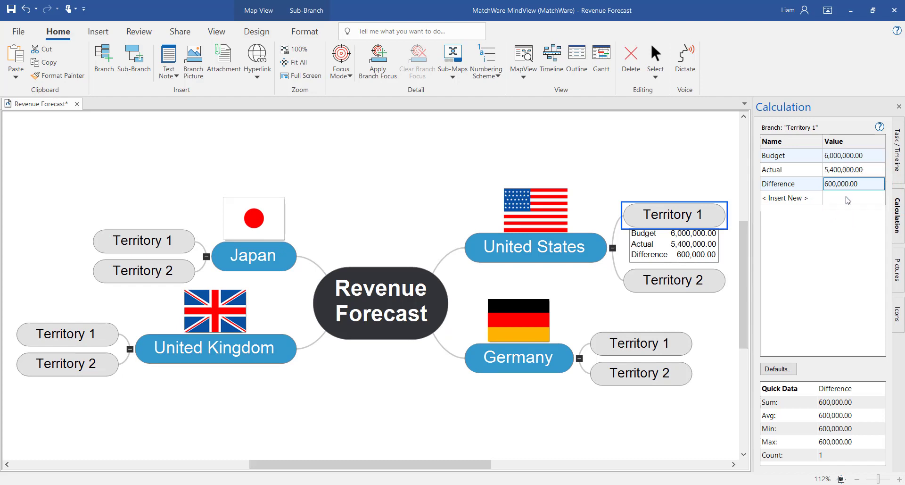
- In Defaults and Formats, set the currency to pounds for Budget, Actual and Difference
click(780, 368)
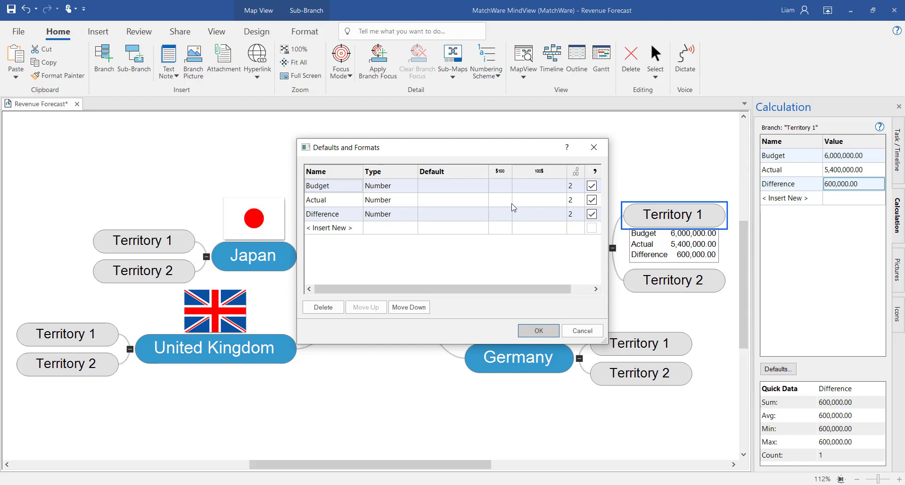
click(500, 185)
click(507, 185)
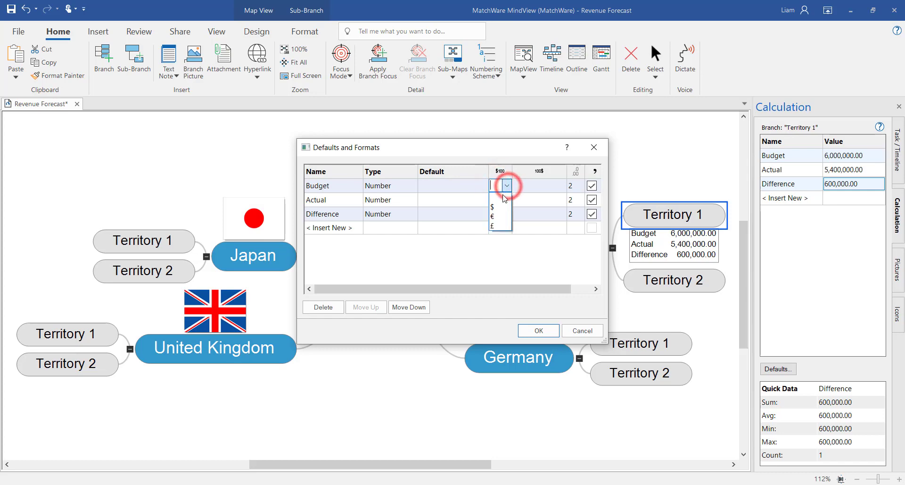
click(497, 222)
click(500, 200)
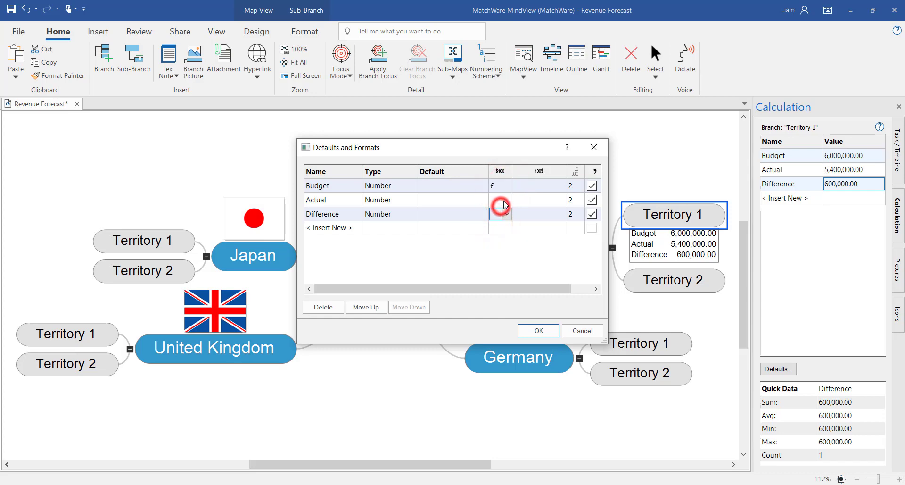
click(507, 199)
click(494, 239)
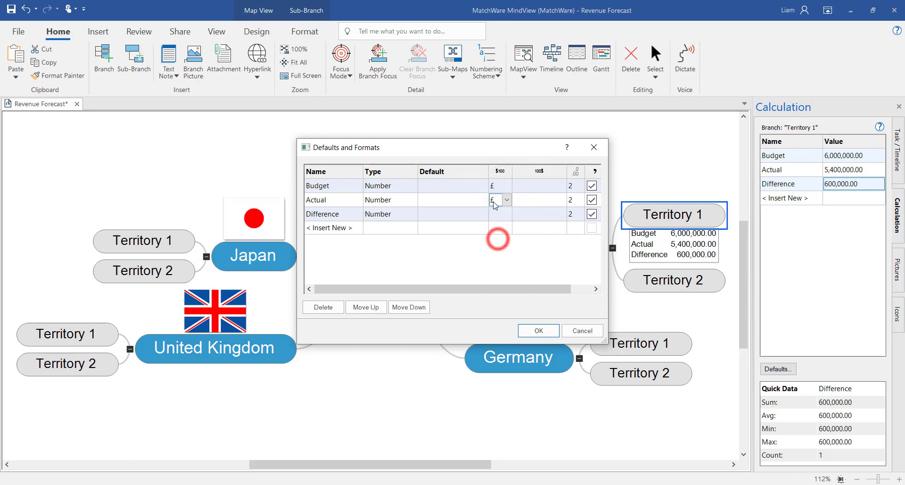
click(494, 213)
click(507, 215)
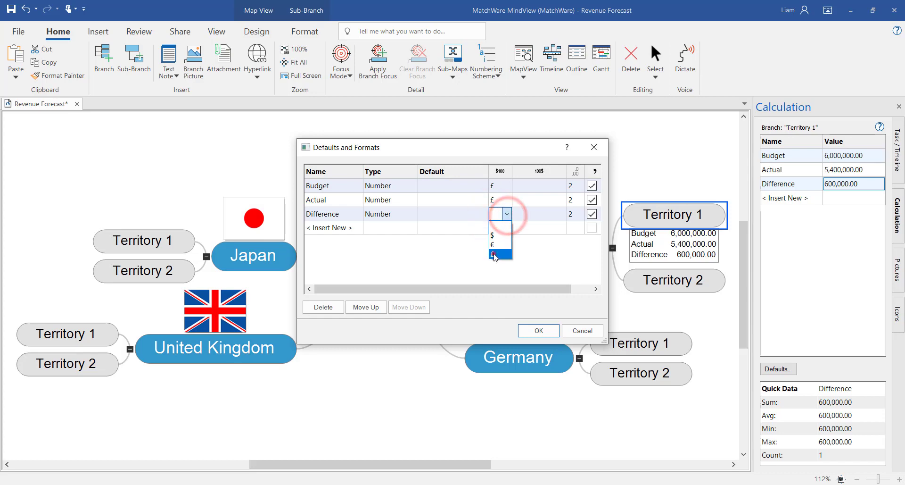
click(493, 253)
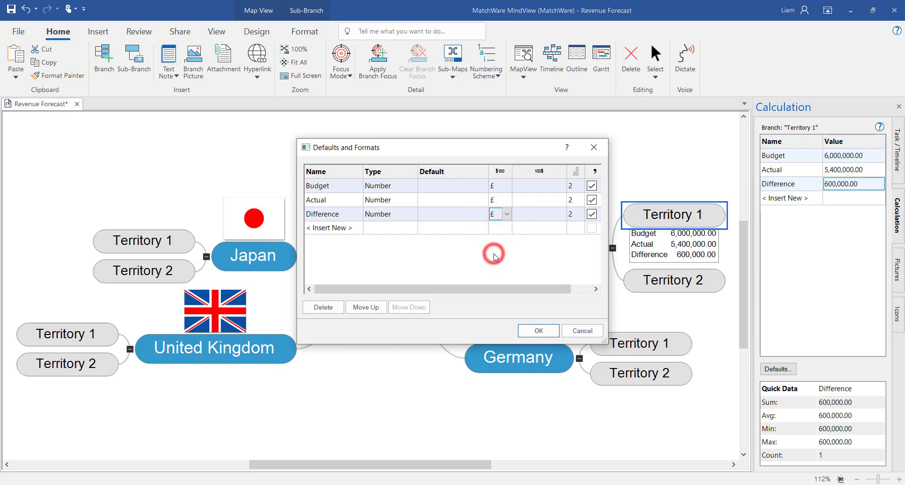
- Give Difference the default formula [Budget] - [Actual] and apply the changes
click(443, 216)
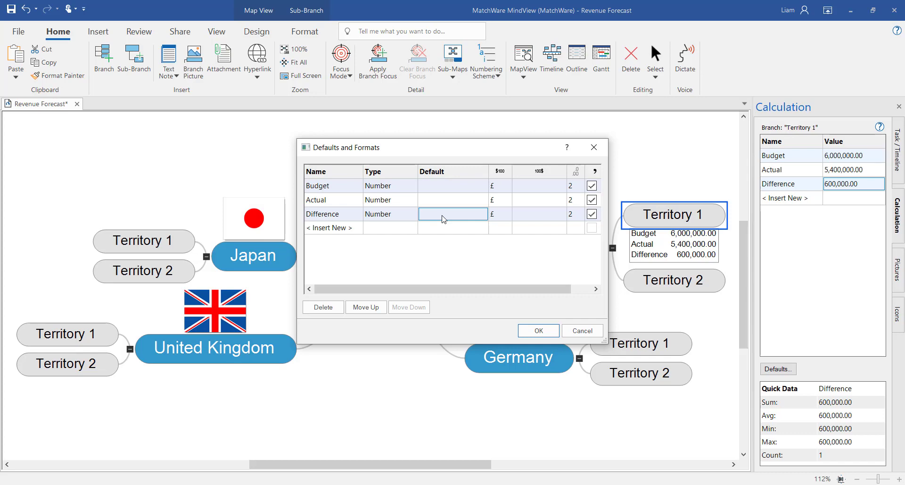
click(442, 216)
text({Budget} -{Actual})
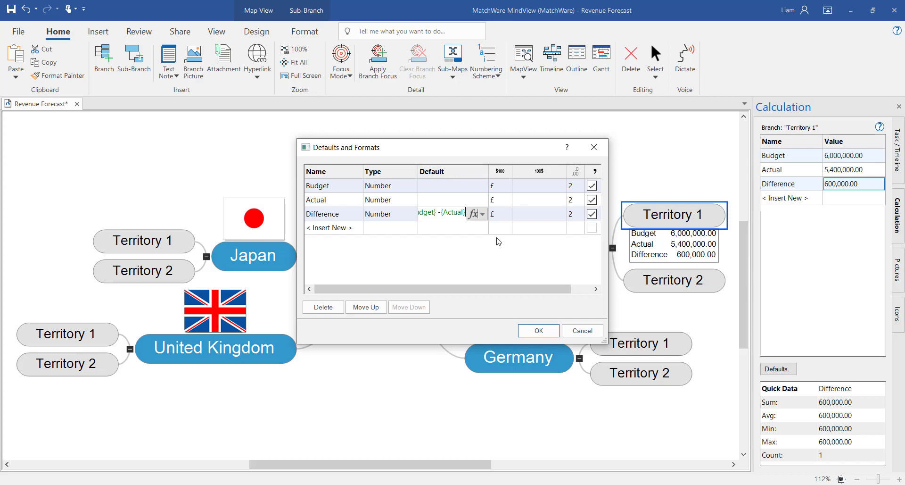
key(Return)
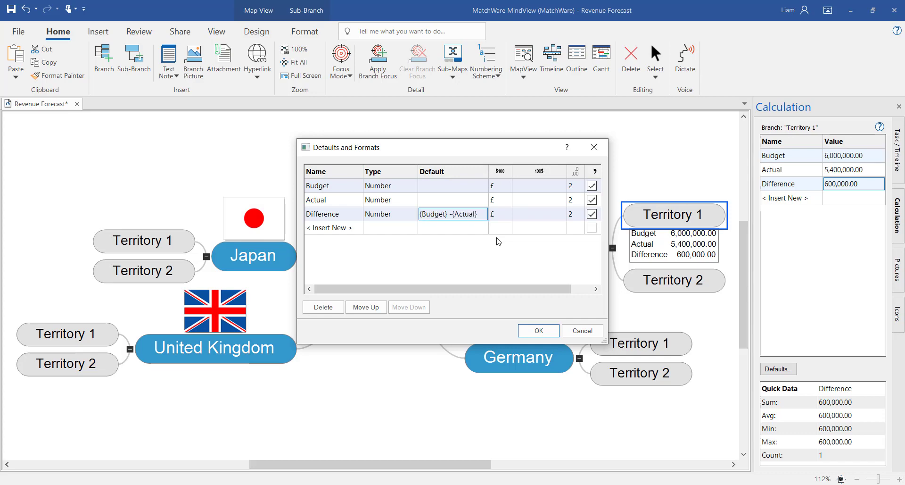
click(531, 329)
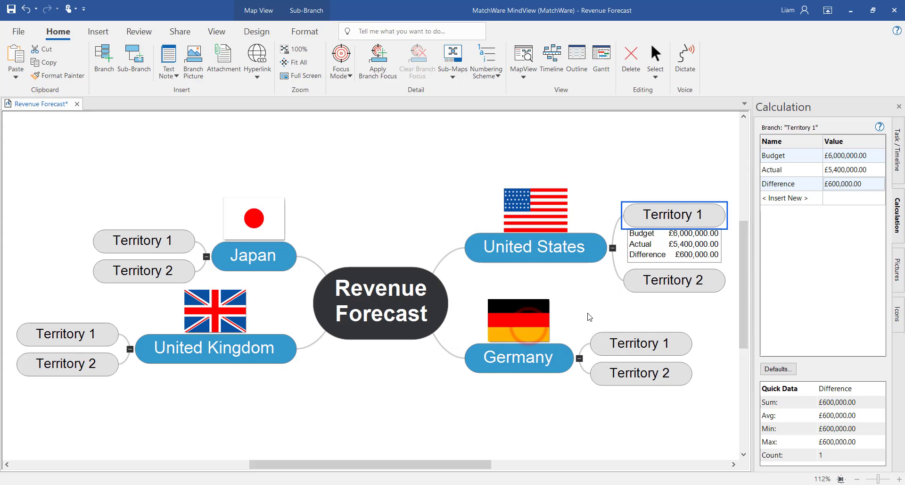
- Enter Budget 4,500,000 and Actual 1,000,000 for United States Territory 2
click(641, 301)
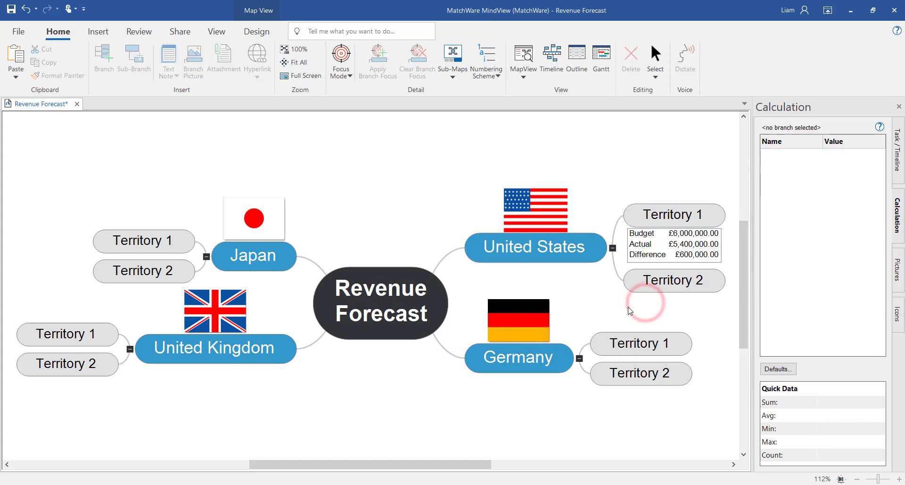
click(652, 285)
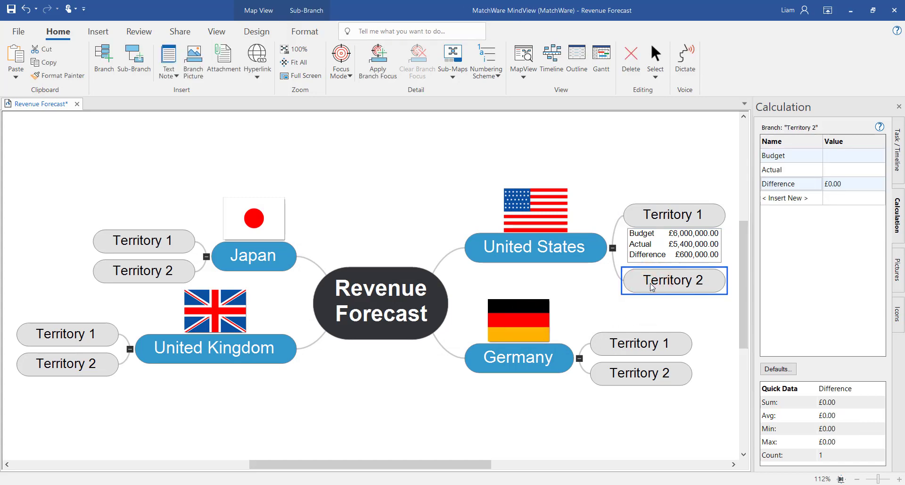
click(845, 156)
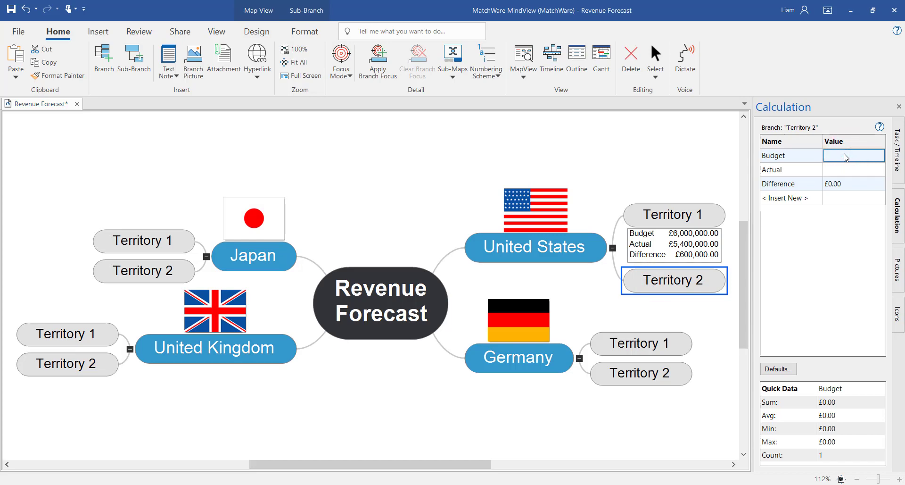
text(4500000)
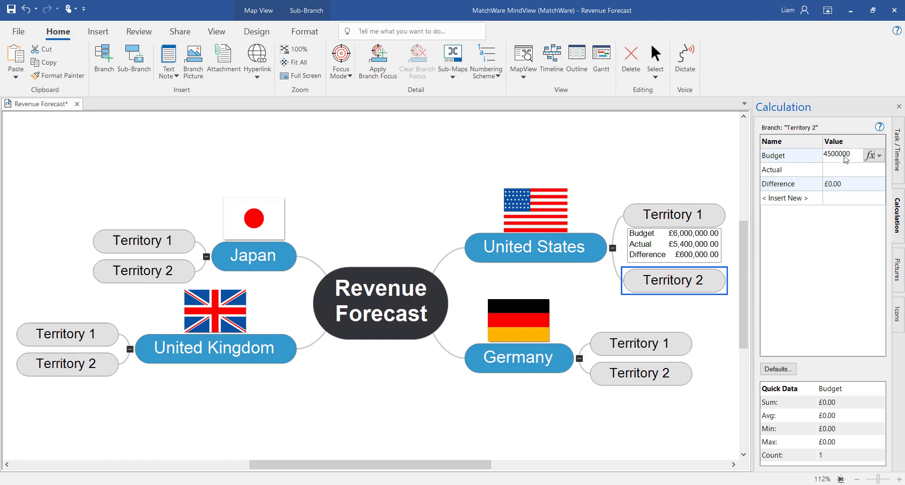
click(837, 172)
text(1,000,)
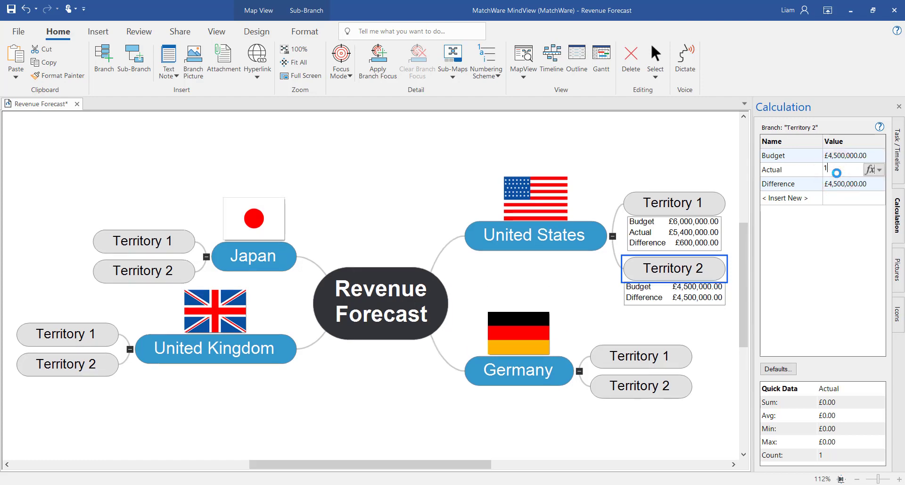
text(000000)
key(Return)
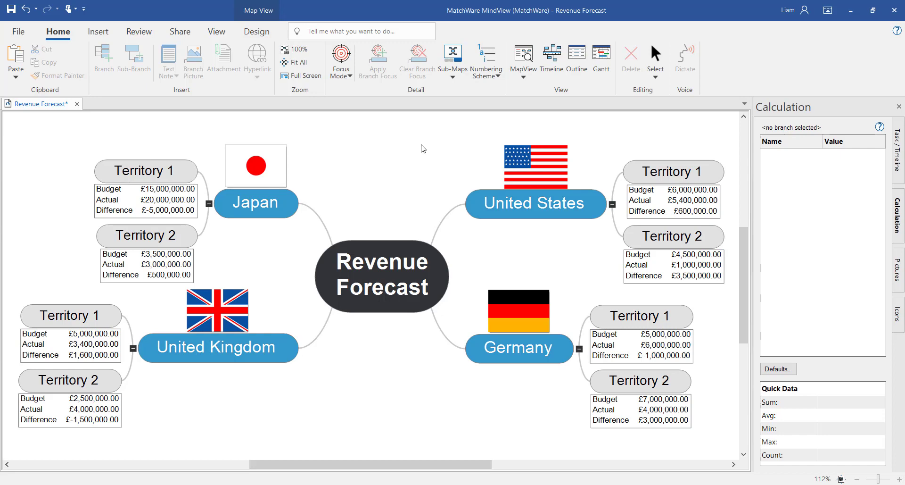
- Set United States Budget and Actual to SUM of sub-branches, giving £10,500,000 and £6,400,000
click(504, 202)
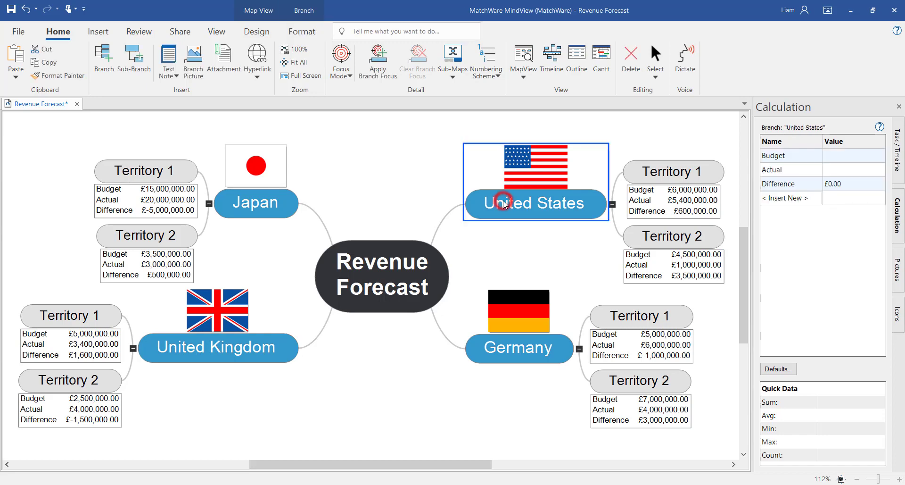
click(852, 155)
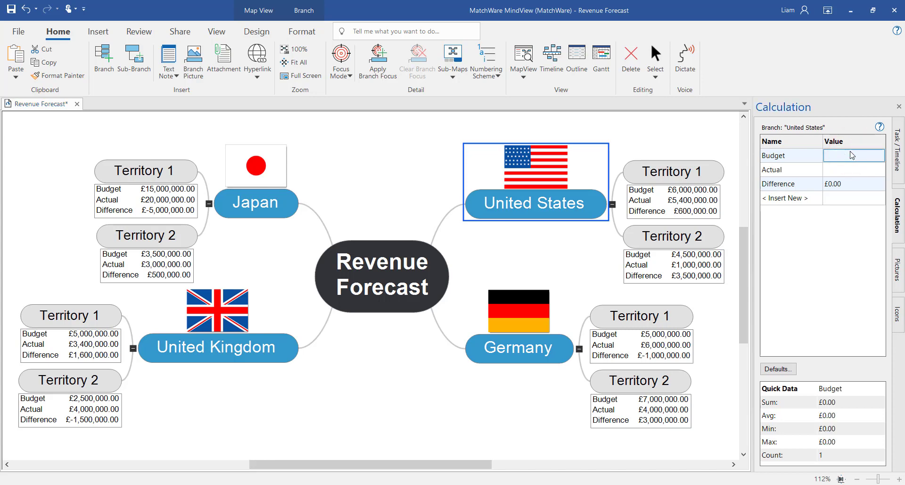
click(851, 153)
click(878, 156)
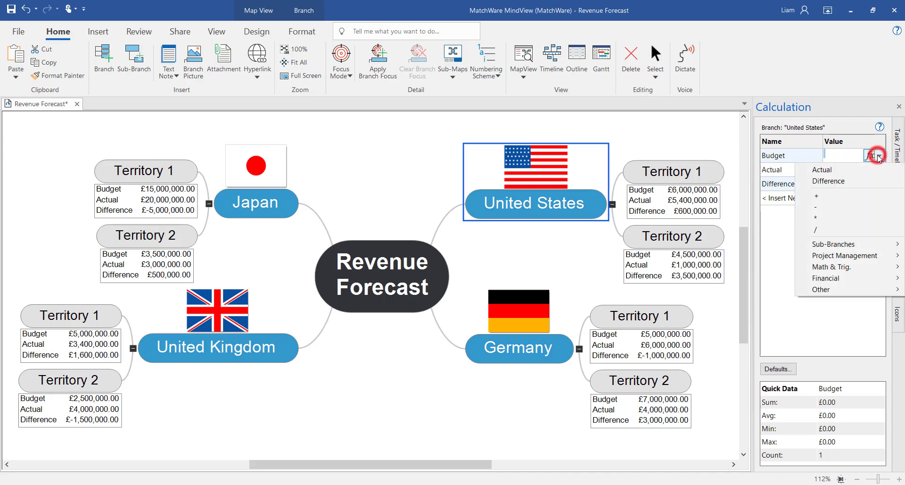
mouse_move(836, 248)
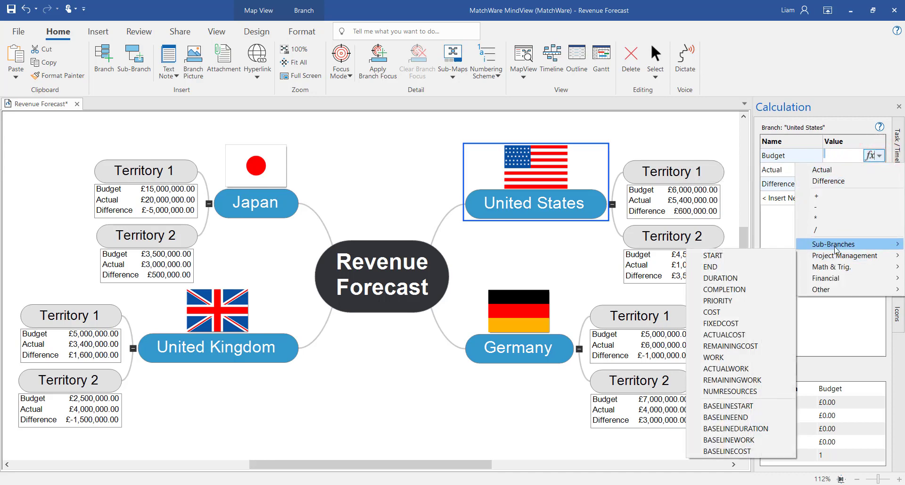
click(777, 245)
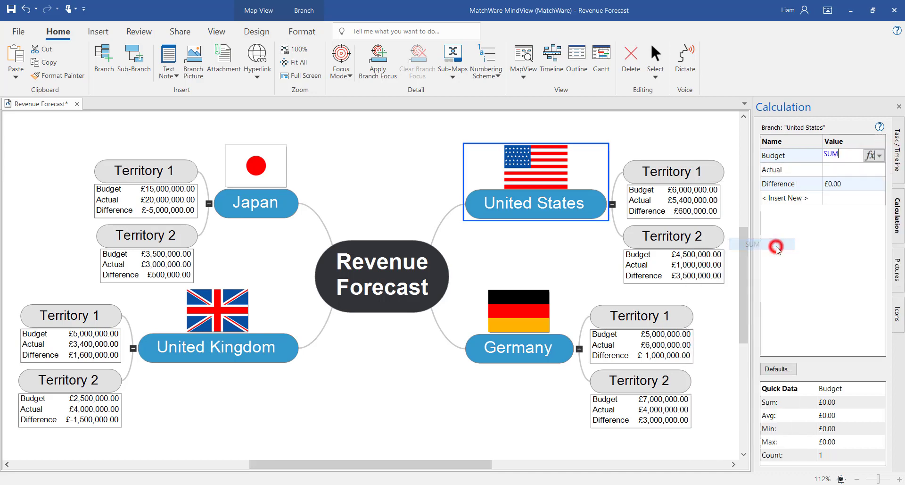
key(Return)
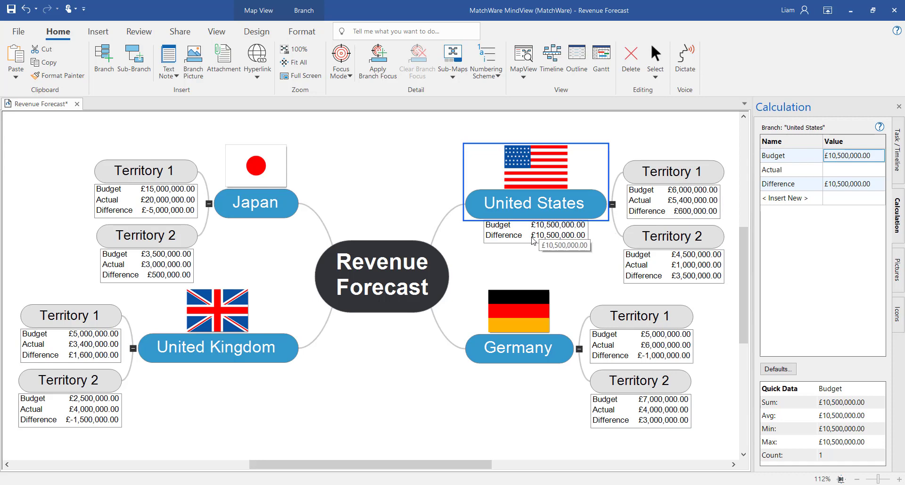
click(855, 169)
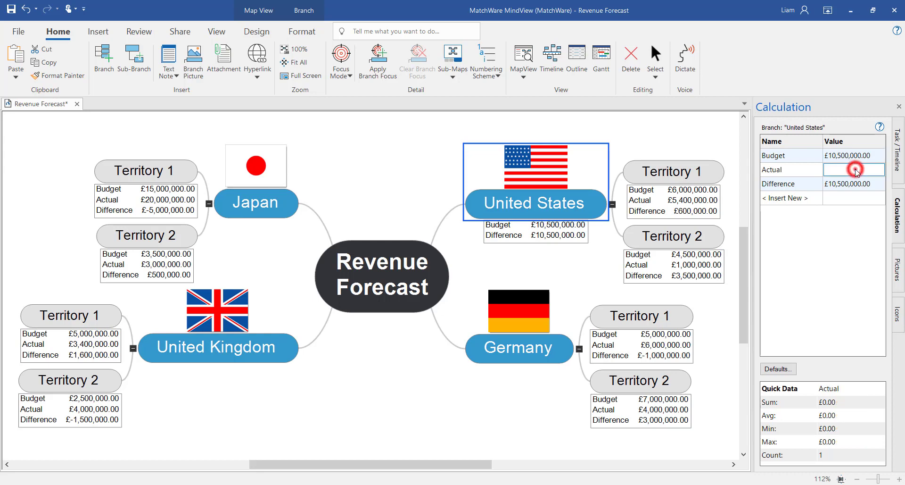
click(880, 170)
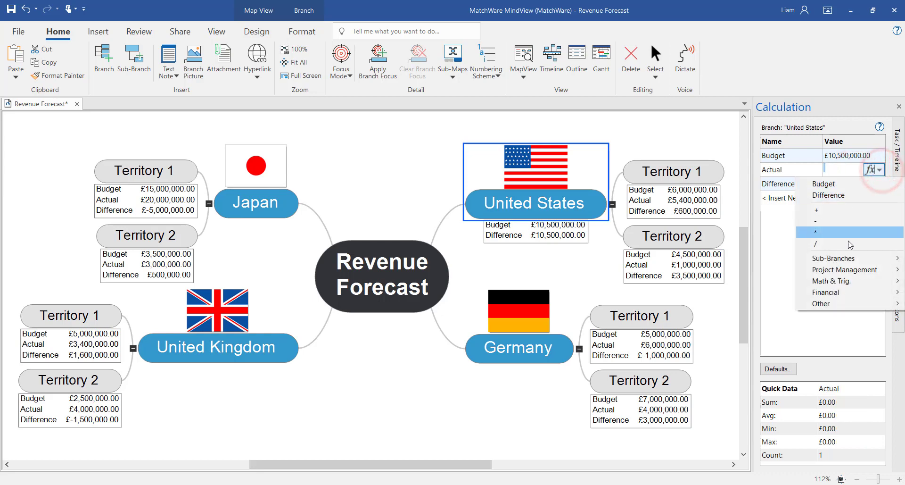
click(753, 258)
click(779, 258)
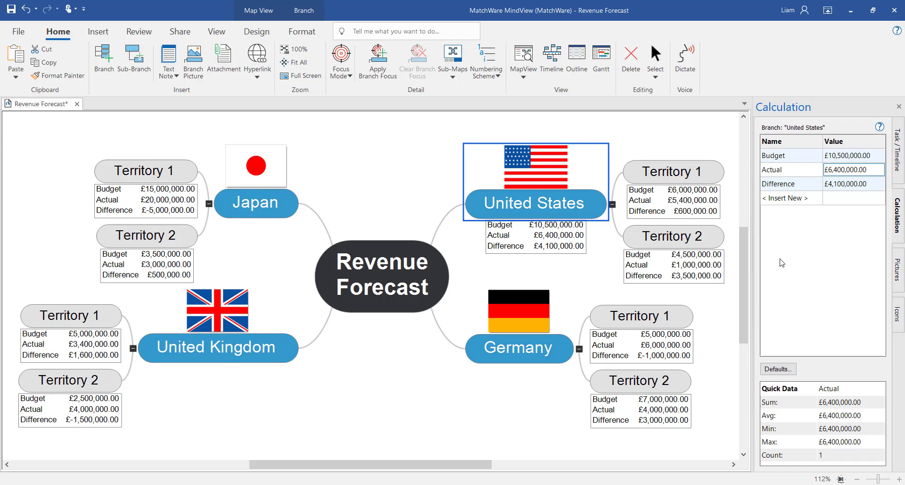
- Open the calculation fields' Defaults and Formats settings
click(778, 369)
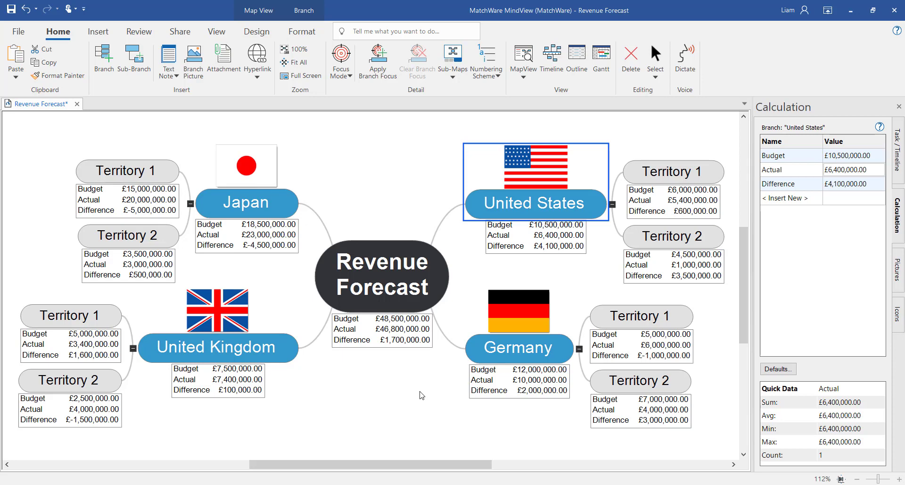
- Start a Custom Excel Export of the map using Template 2
click(16, 31)
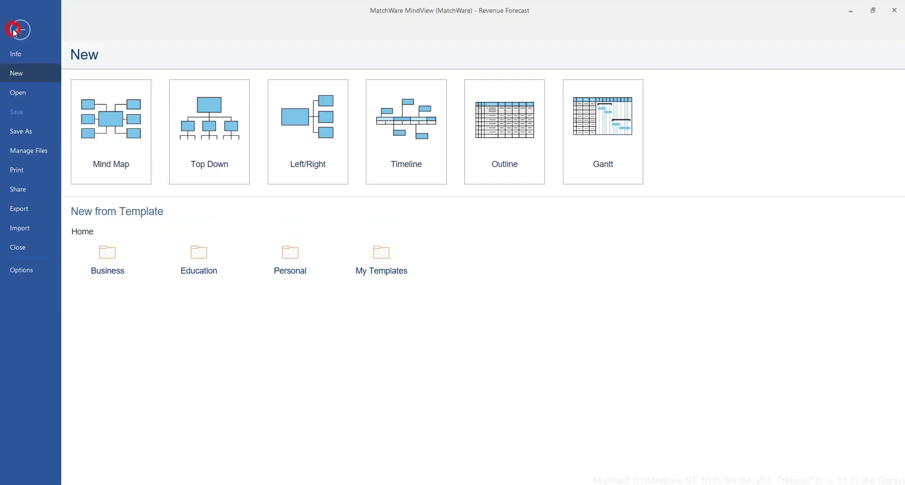
click(26, 209)
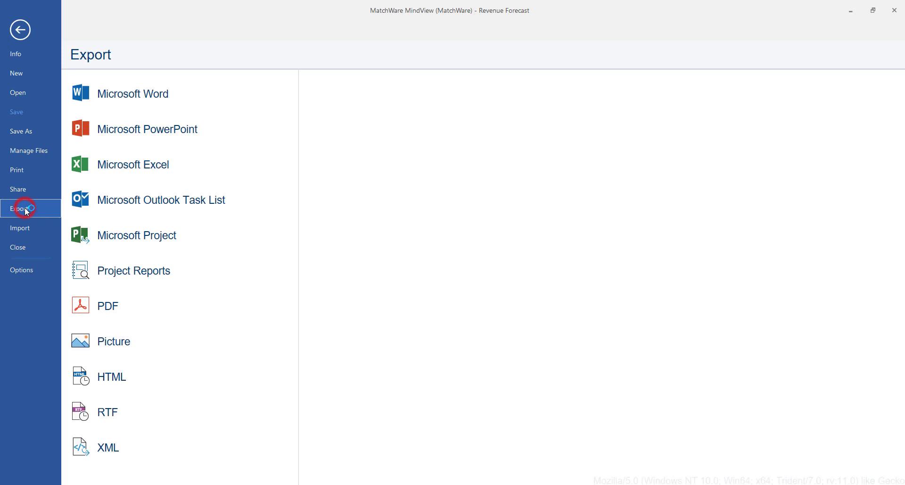
click(150, 174)
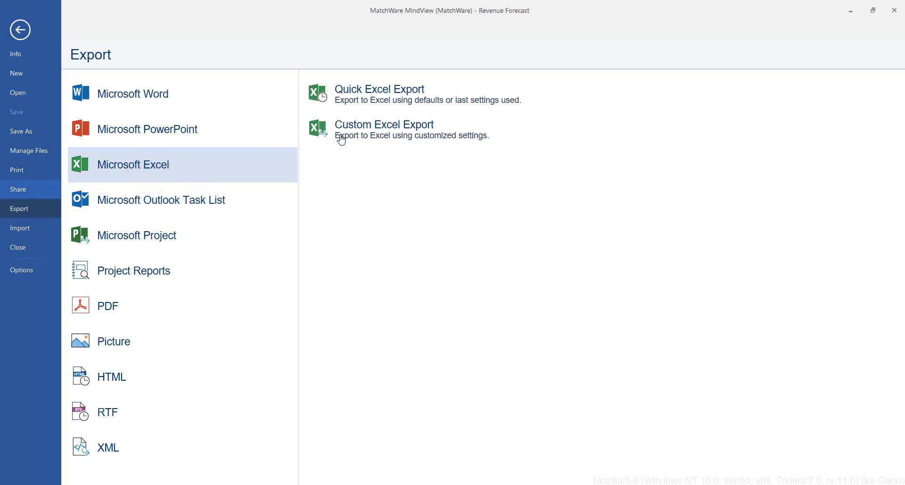
click(402, 134)
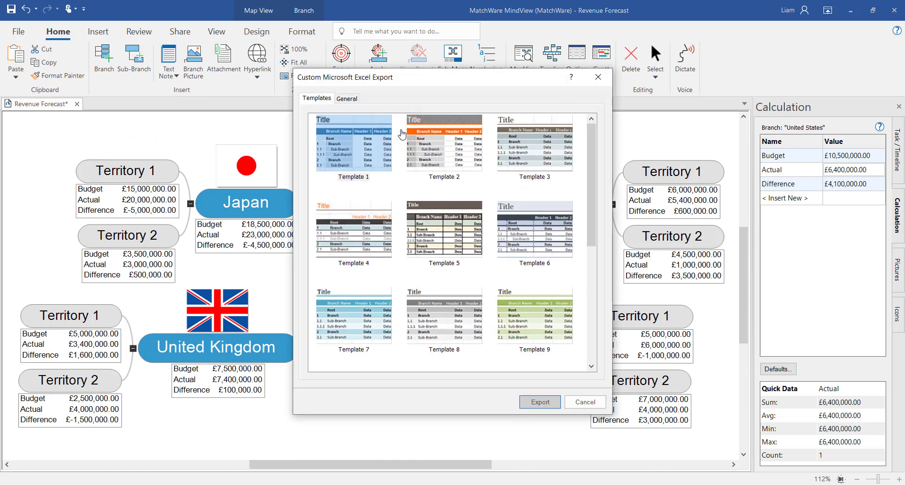
click(424, 146)
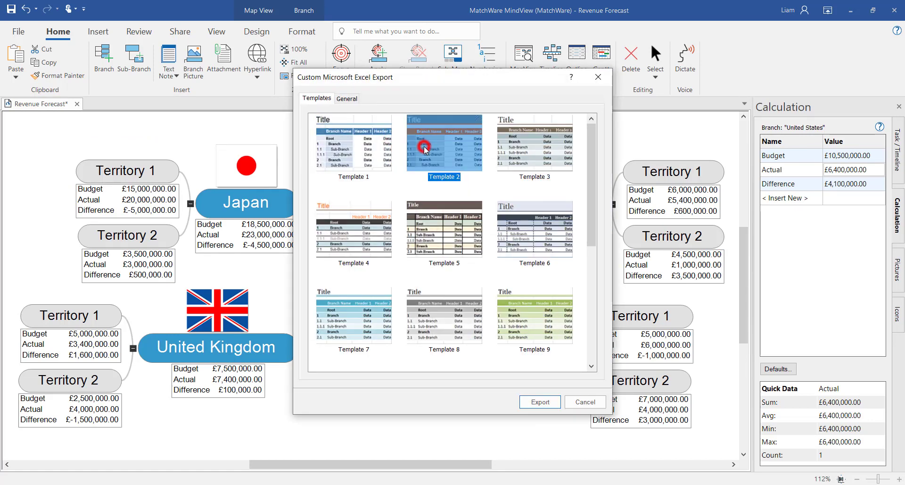
click(348, 100)
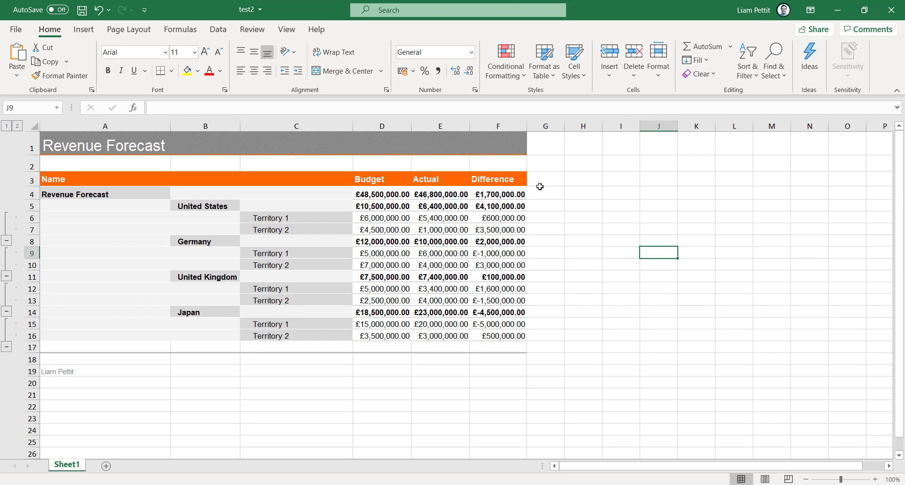
- Collapse the United States, Germany, United Kingdom and Japan territory row groups in Excel
click(6, 242)
click(6, 253)
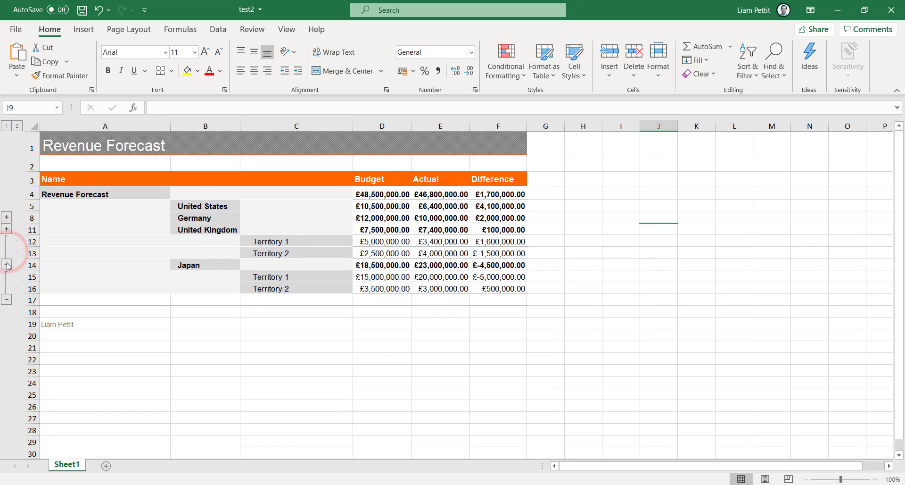
click(6, 265)
click(7, 277)
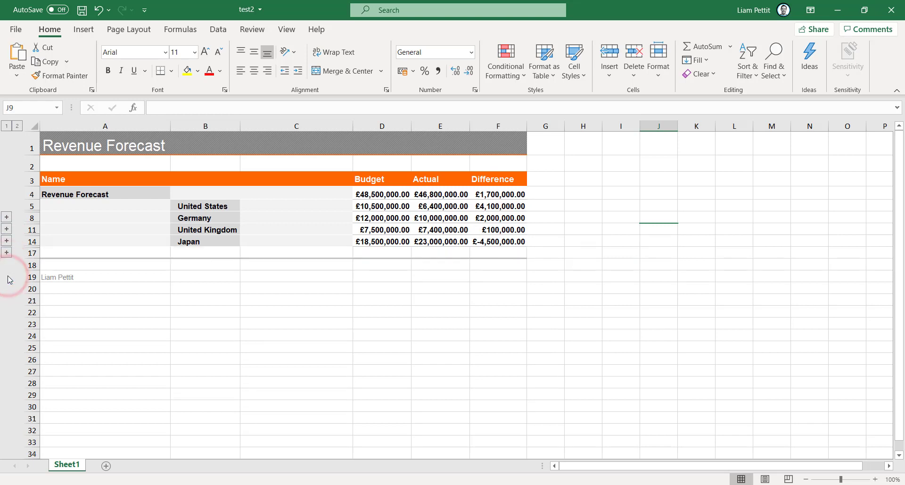